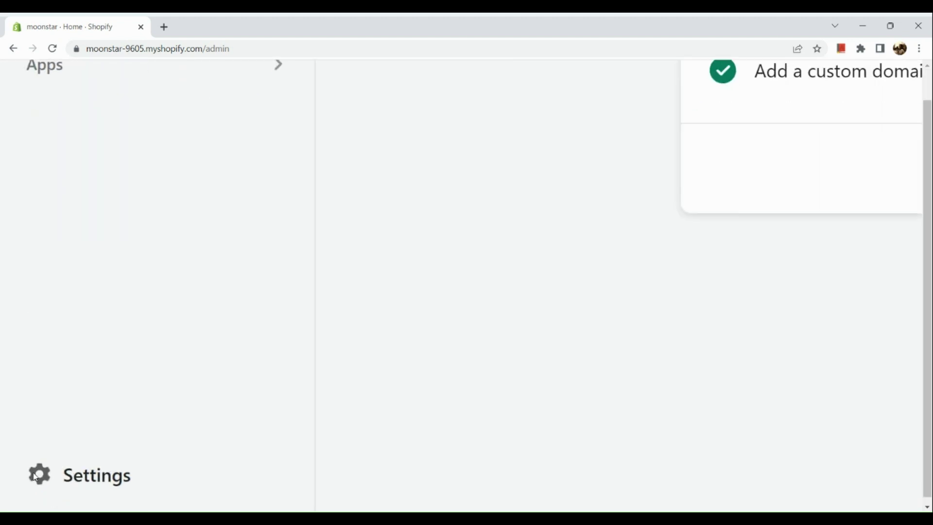
# - Open store Settings and go to the Store languages page, with English as default
pyautogui.click(95, 484)
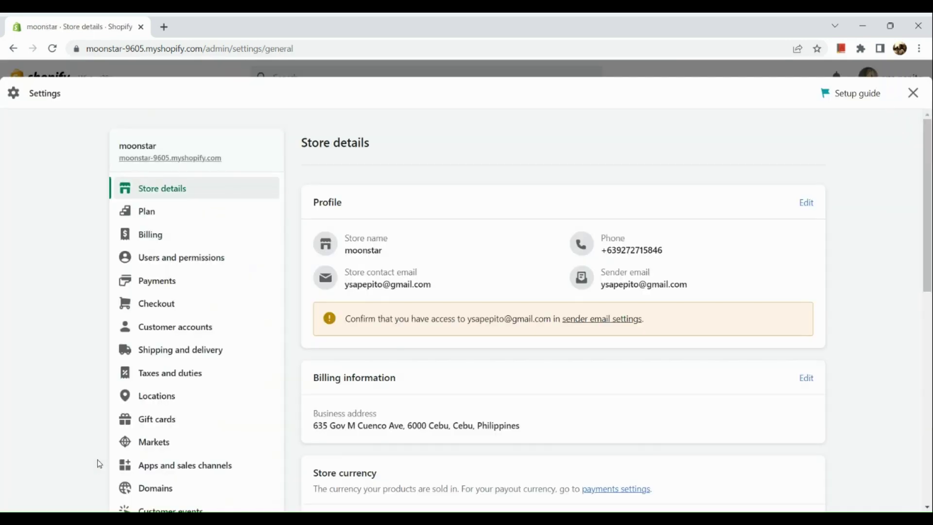
pyautogui.scroll(-3, 99, 464)
pyautogui.scroll(-2, 183, 479)
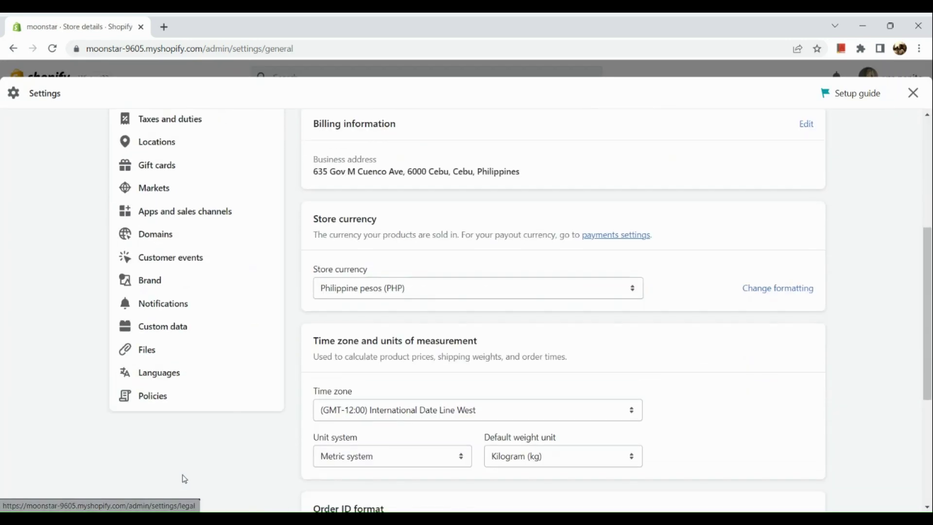
pyautogui.click(187, 378)
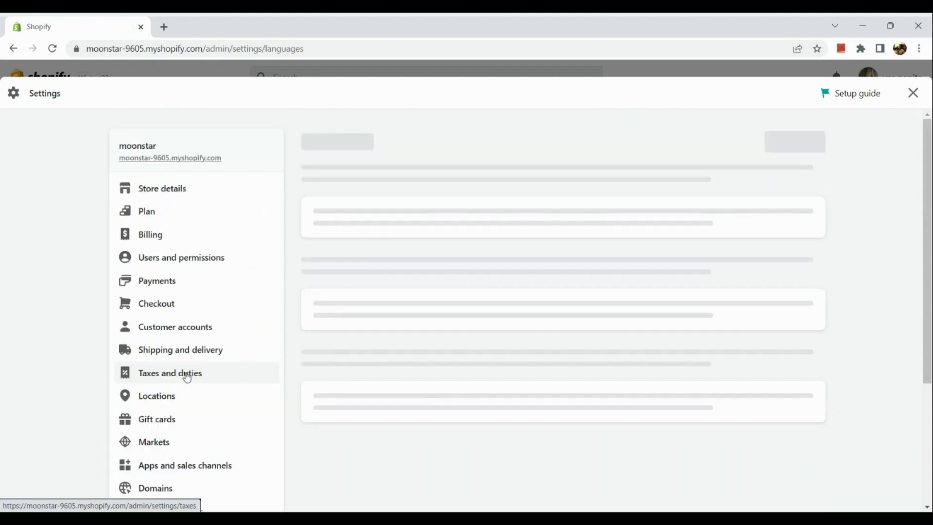
pyautogui.scroll(-1, 446, 352)
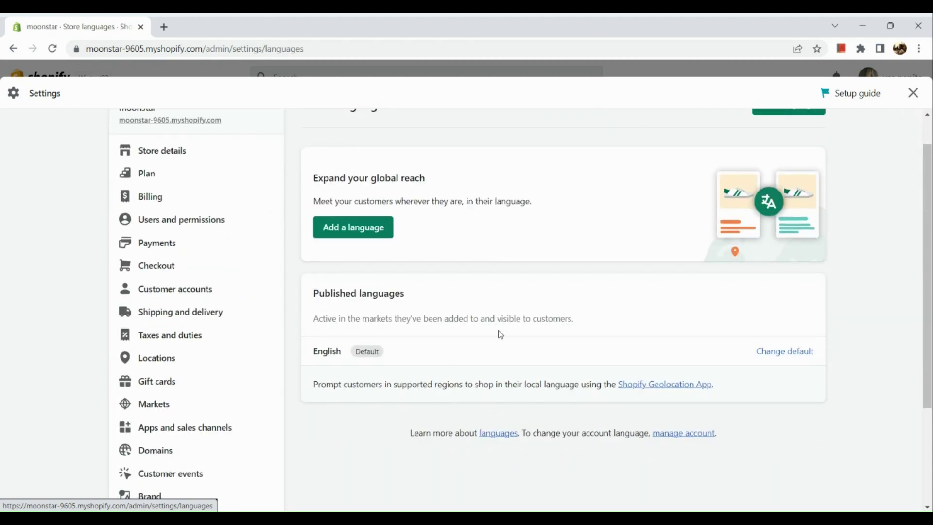
pyautogui.scroll(1, 501, 333)
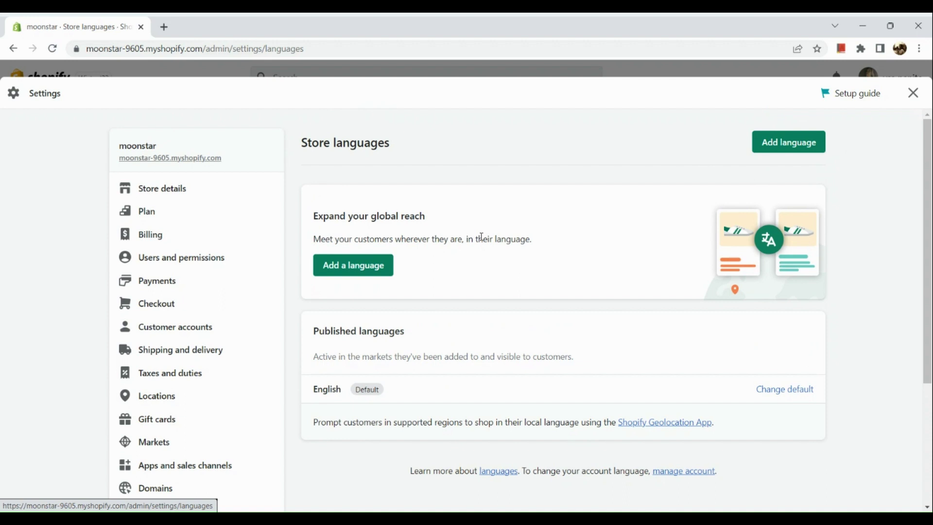
# - Add Filipino from the Language dropdown as a new, unpublished store language
pyautogui.click(378, 274)
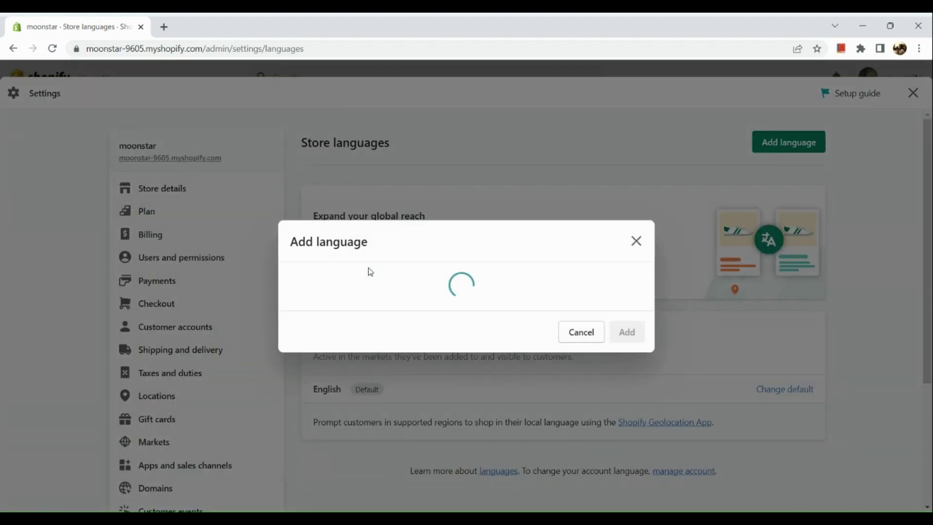
pyautogui.click(370, 272)
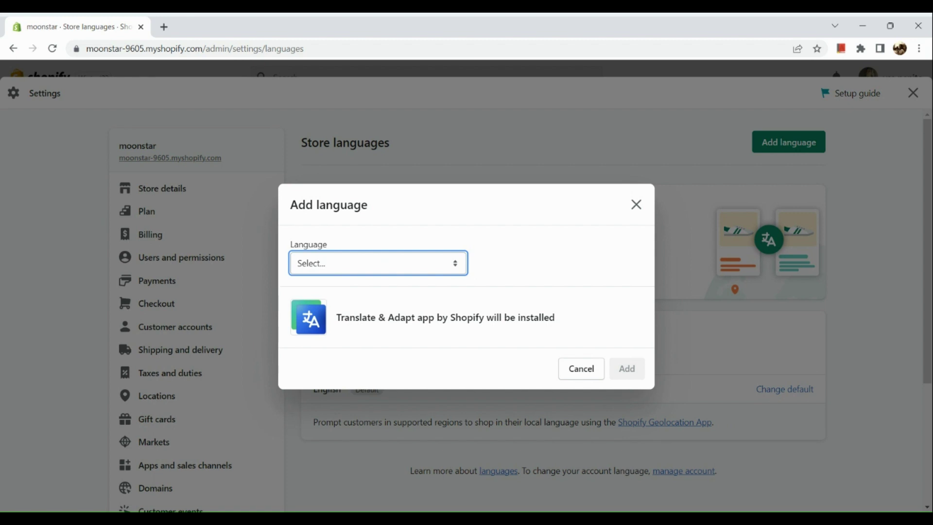
pyautogui.click(340, 382)
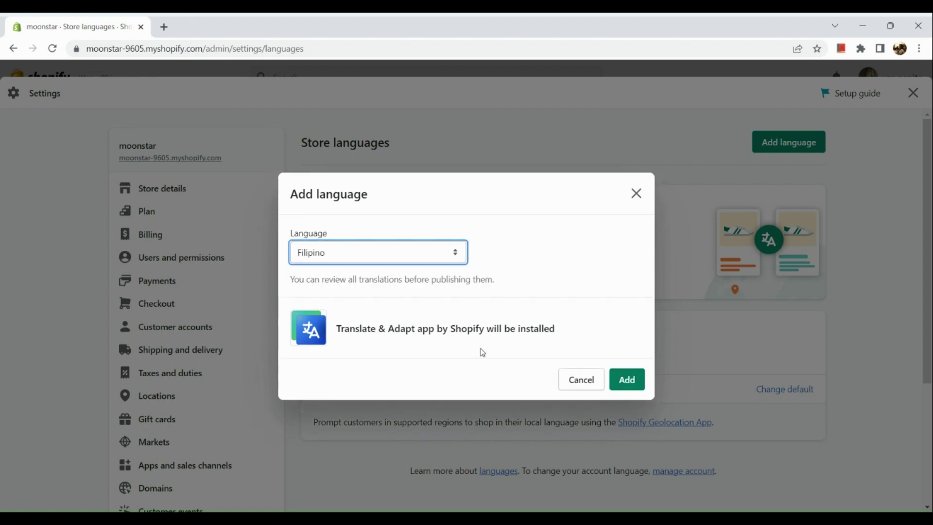
pyautogui.click(639, 383)
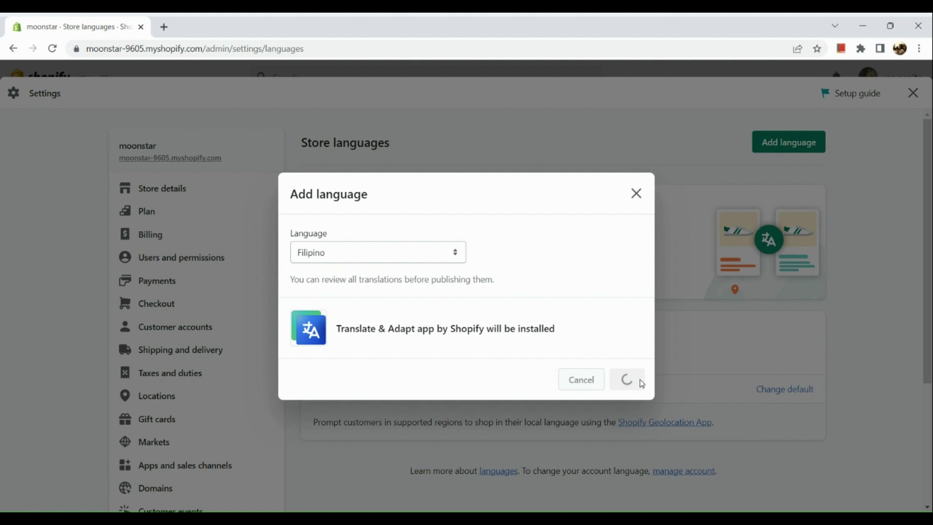
pyautogui.scroll(-3, 642, 384)
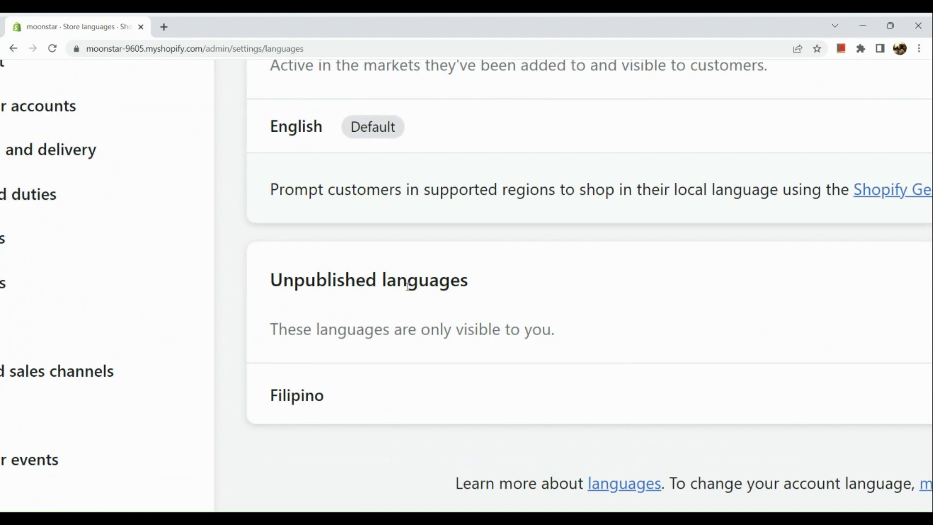
# - Publish Filipino from the Unpublished languages list so it sits alongside English
pyautogui.scroll(-2, 396, 359)
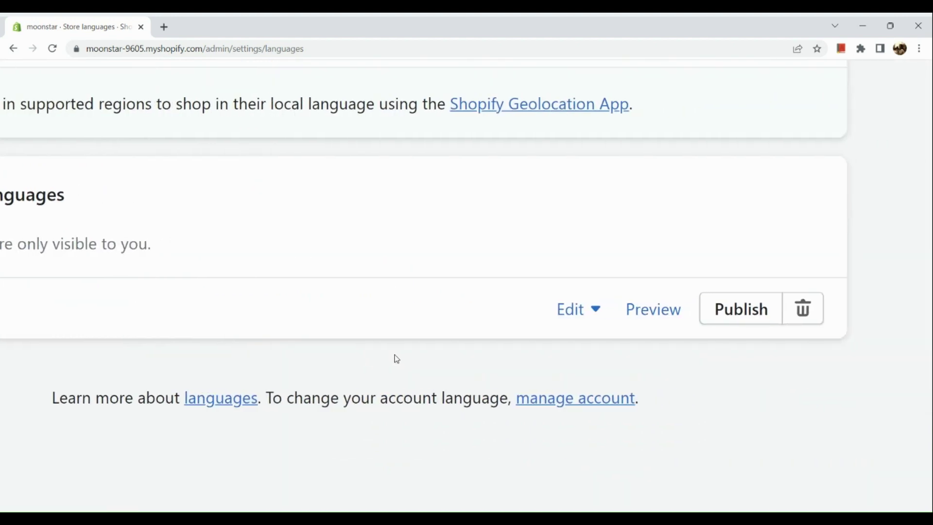
pyautogui.click(743, 317)
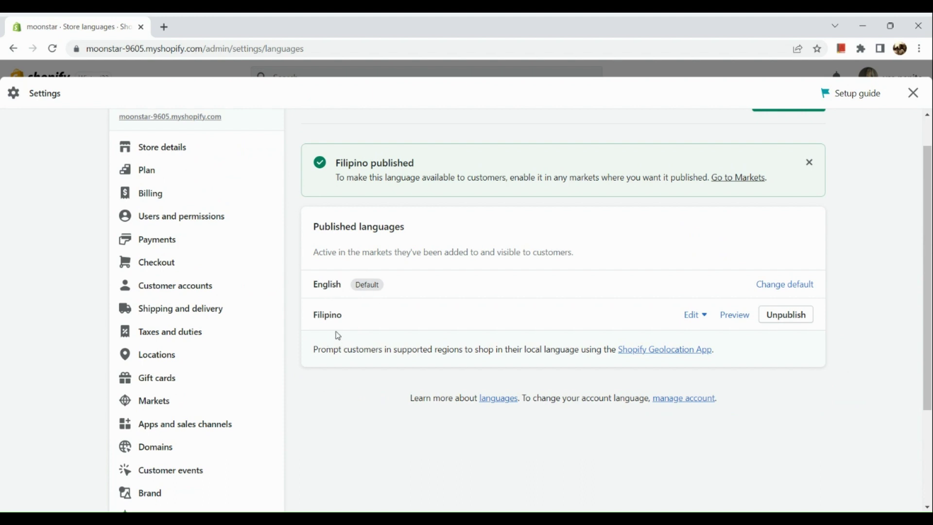
pyautogui.scroll(1, 338, 335)
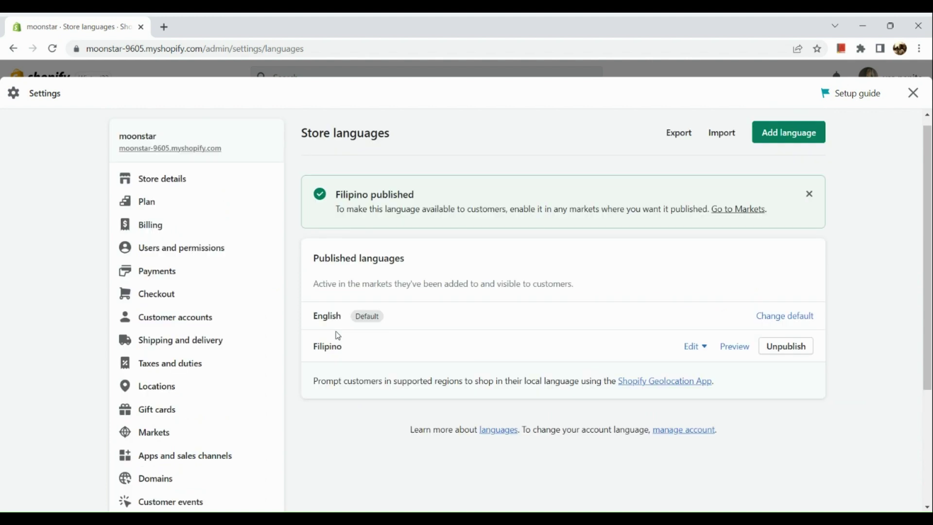
pyautogui.scroll(-2, 339, 335)
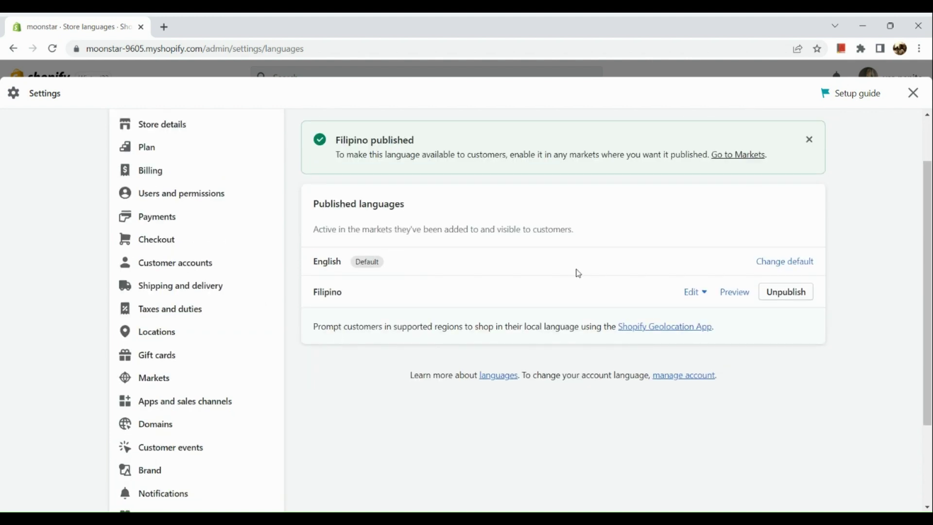
# - Leave Settings and open the Dawn theme's default theme content from Online Store > Themes
pyautogui.click(913, 94)
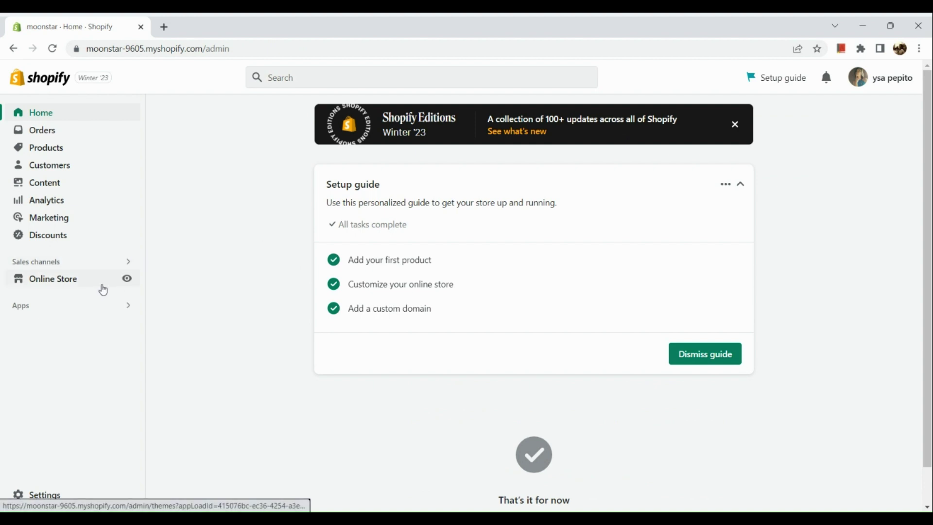
pyautogui.click(103, 286)
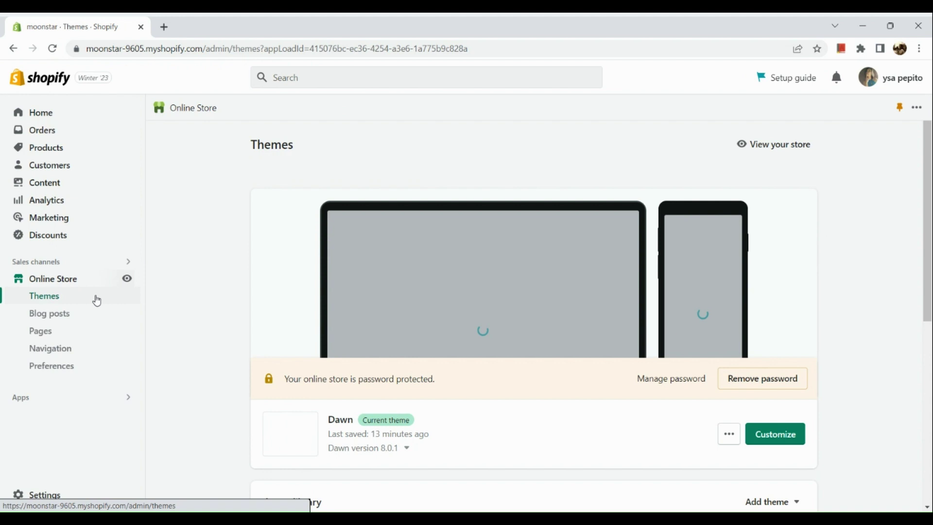
pyautogui.scroll(-1, 705, 457)
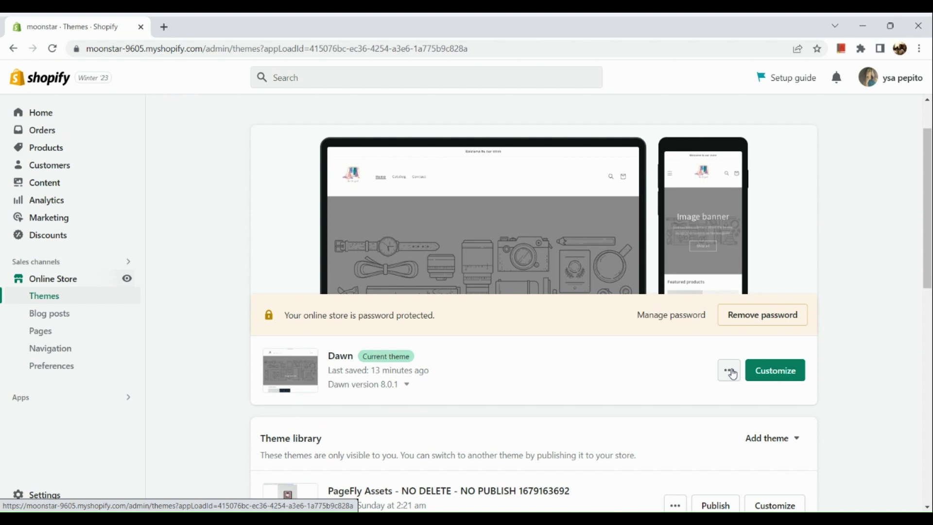
pyautogui.click(728, 371)
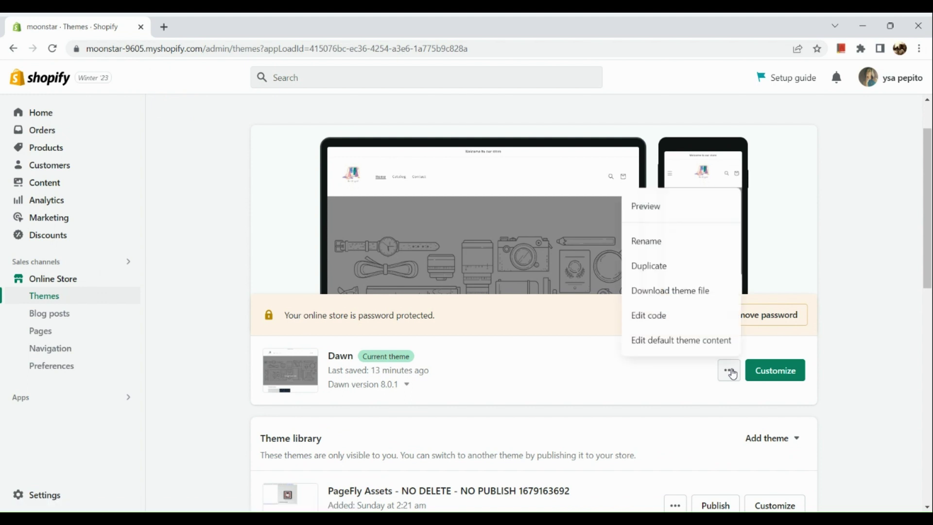
pyautogui.click(729, 342)
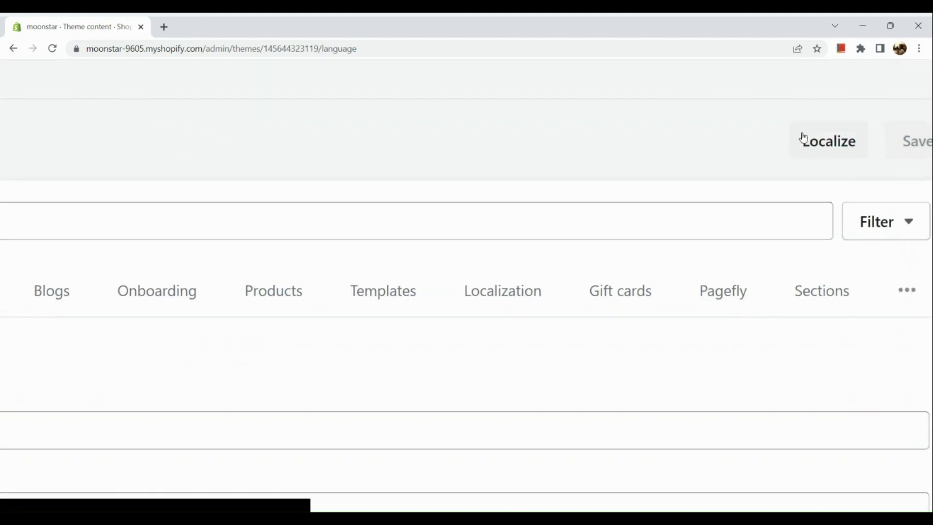
# - Launch Translate & Adapt for the theme content and approve the app's update
pyautogui.click(843, 146)
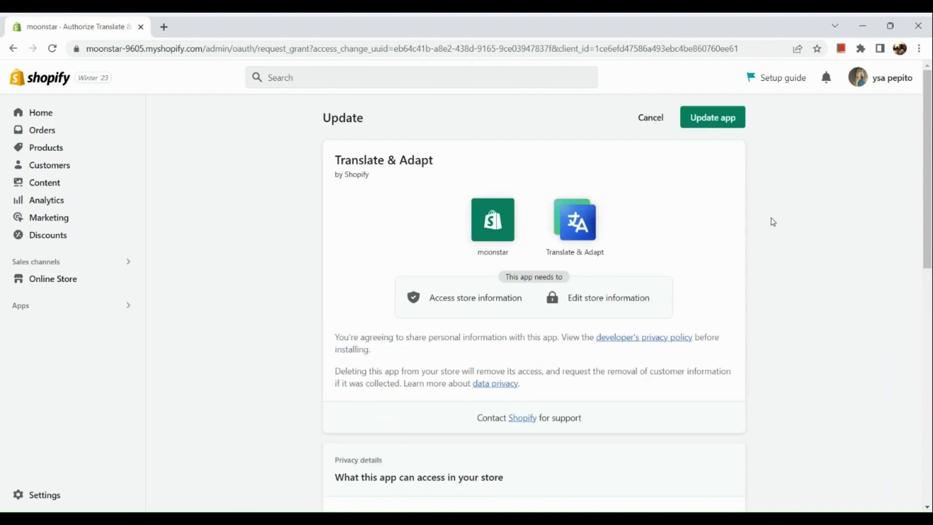
pyautogui.scroll(-1, 659, 187)
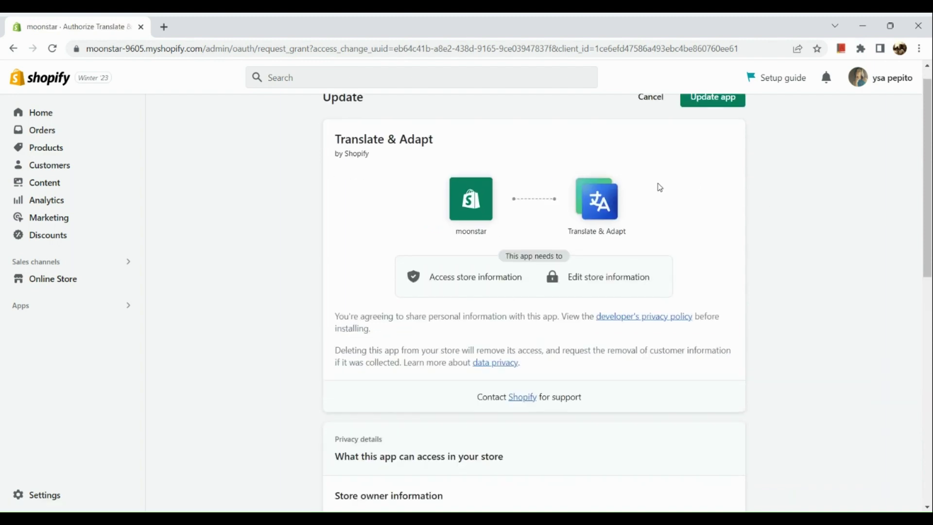
pyautogui.scroll(1, 665, 180)
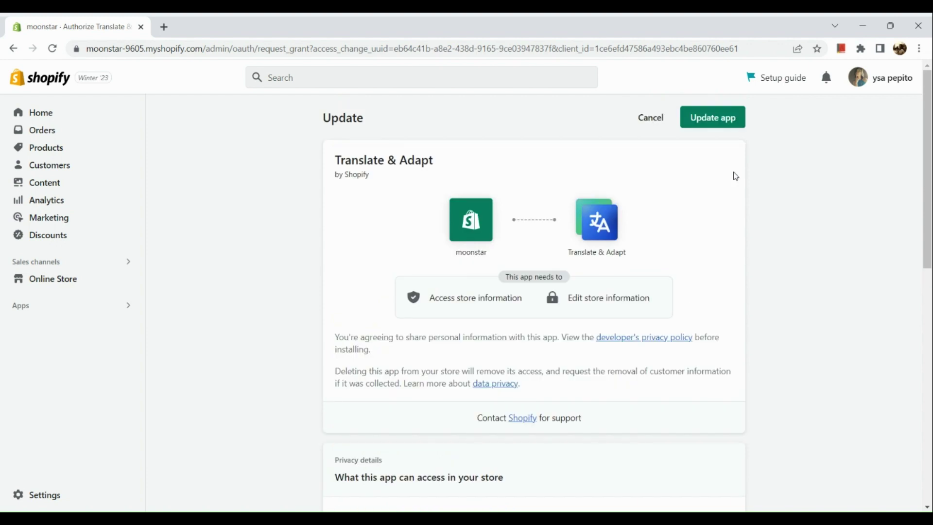
pyautogui.click(701, 118)
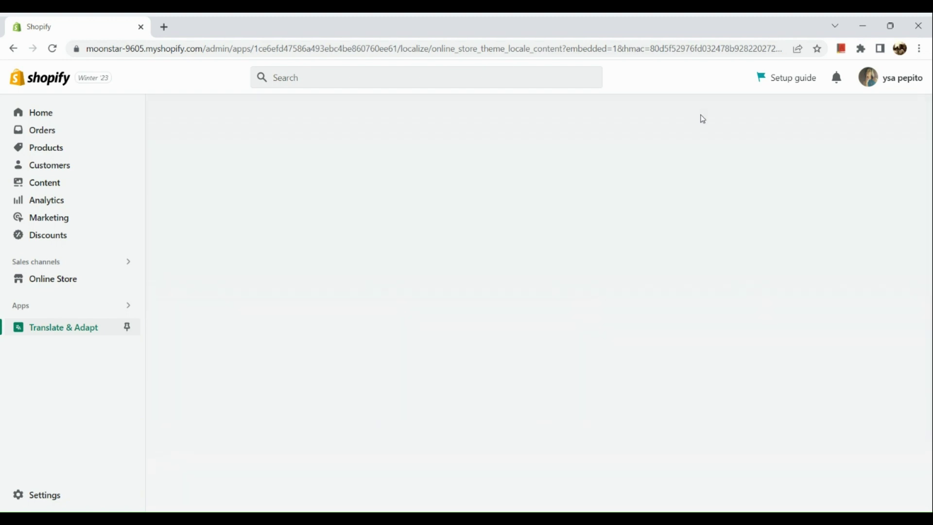
# - Return to the Translate & Adapt overview page
pyautogui.click(68, 333)
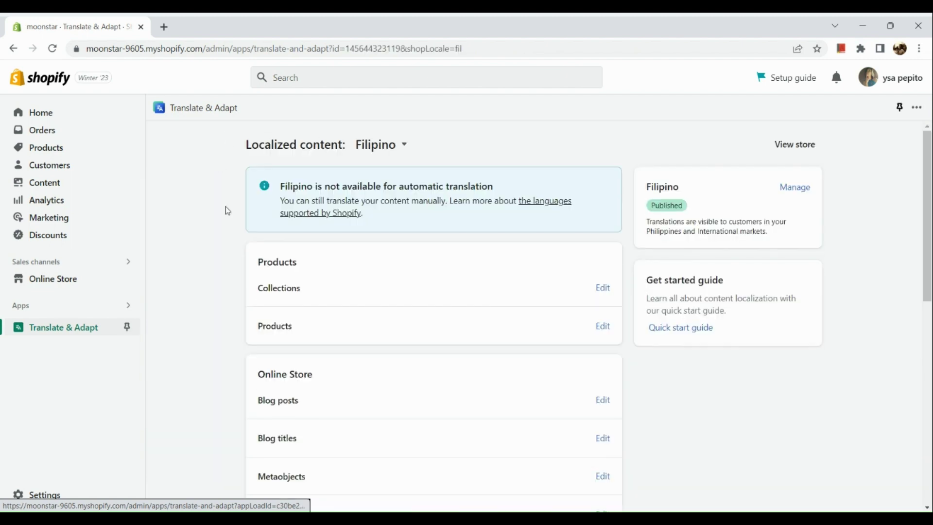
pyautogui.scroll(-1, 228, 210)
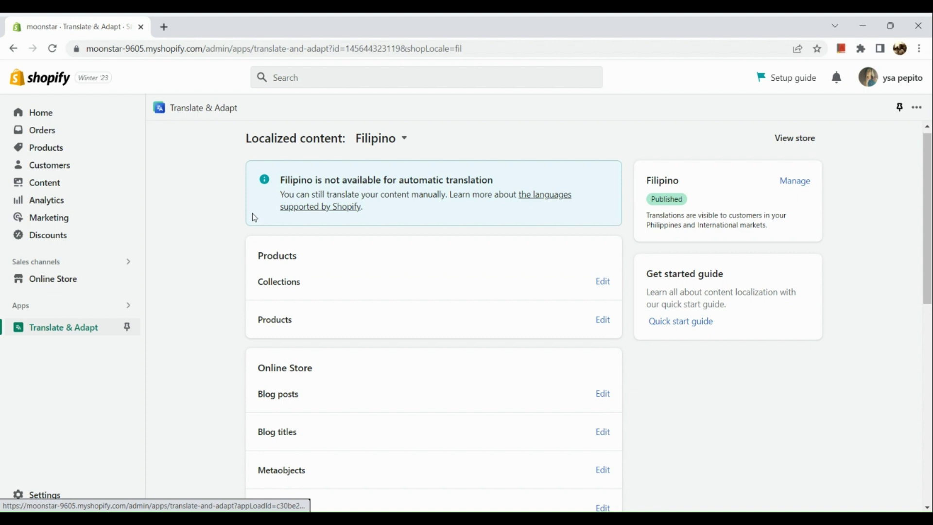
pyautogui.scroll(-1, 264, 235)
pyautogui.scroll(1, 264, 235)
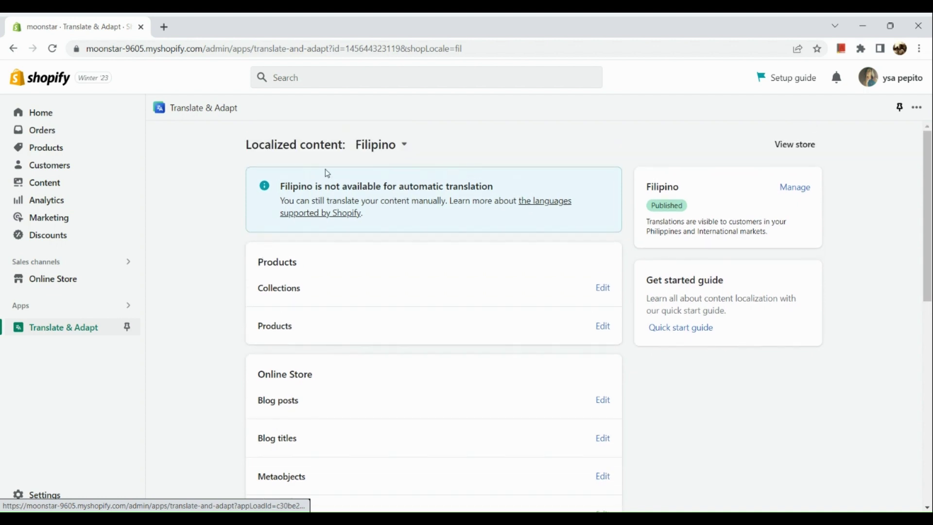
# - Switch the localized content between English and Filipino, finishing on English
pyautogui.click(383, 155)
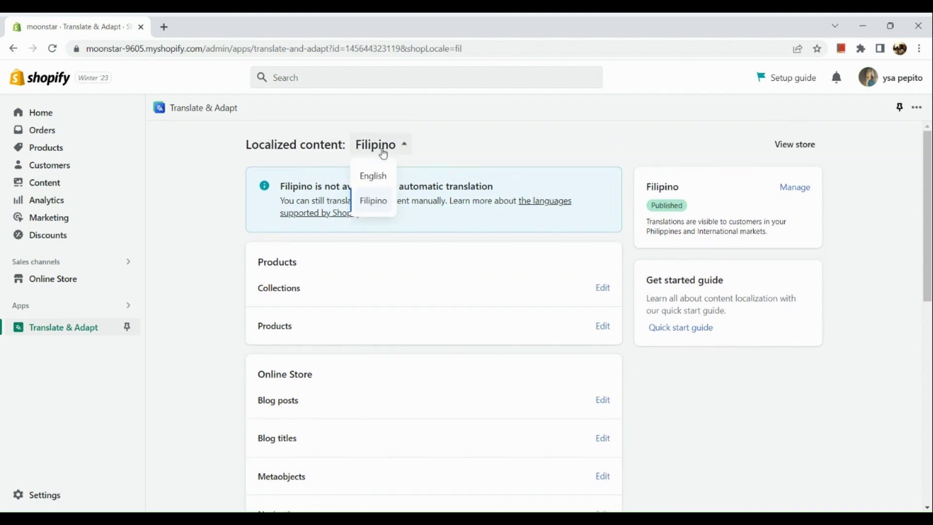
pyautogui.click(382, 175)
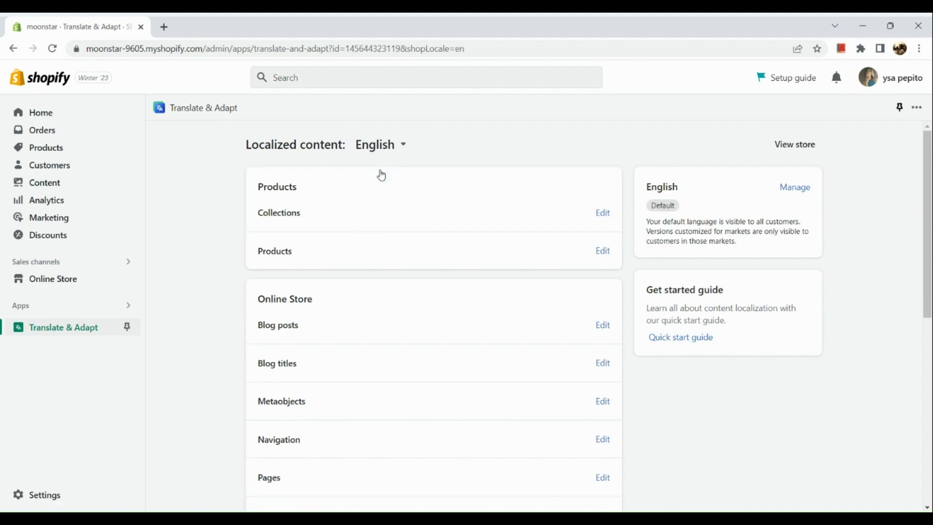
pyautogui.click(388, 139)
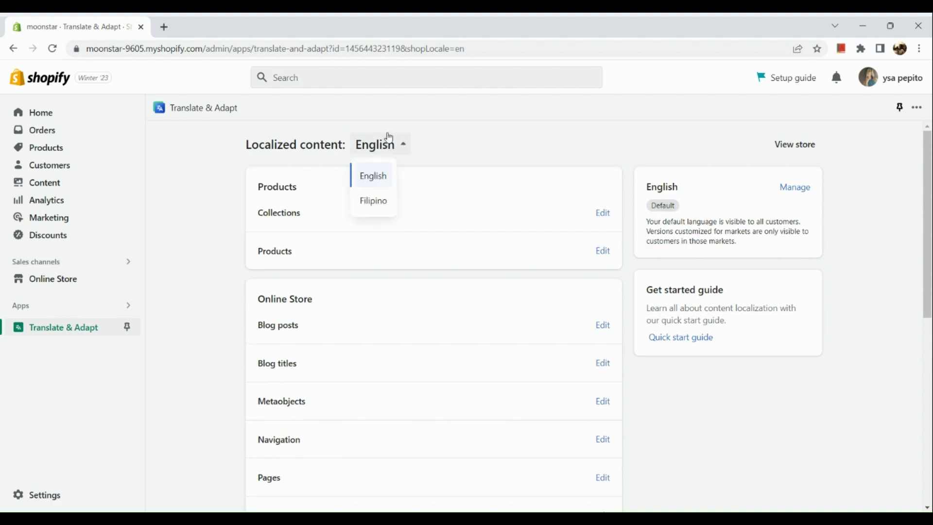
pyautogui.click(381, 200)
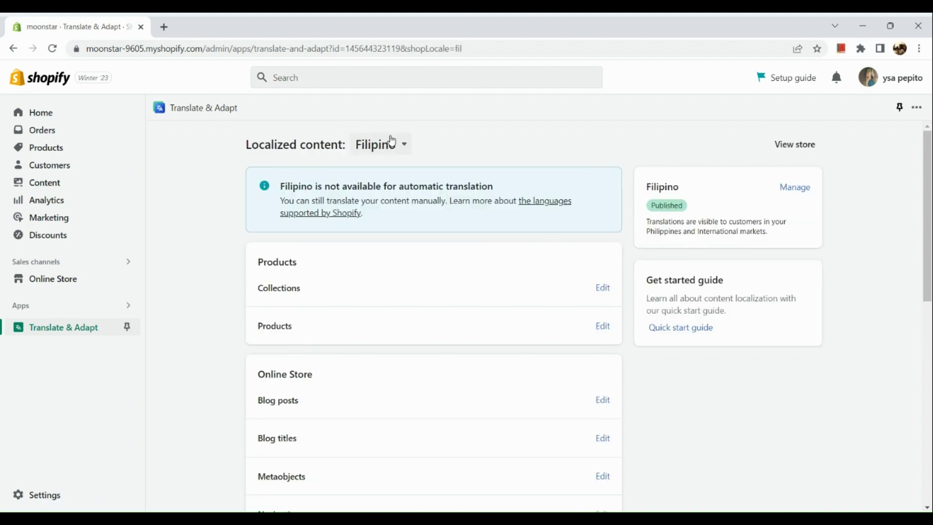
pyautogui.click(392, 141)
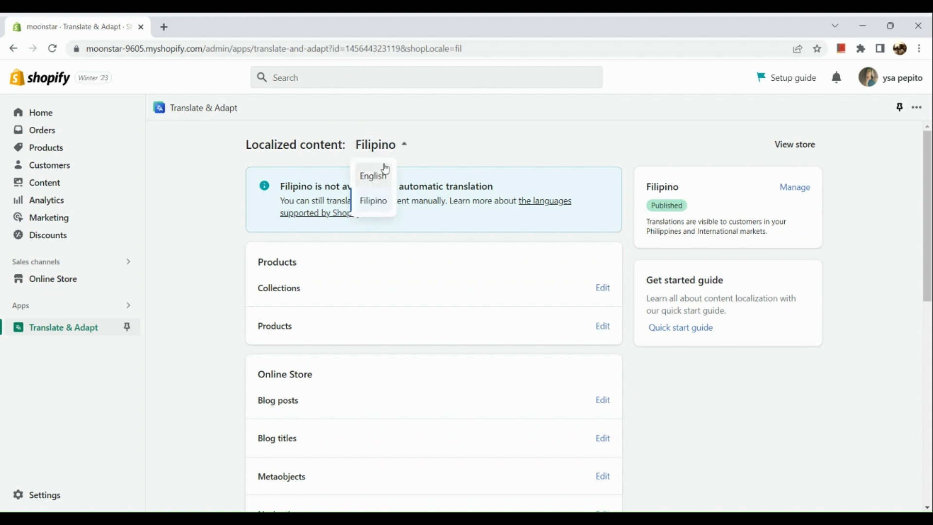
pyautogui.click(383, 172)
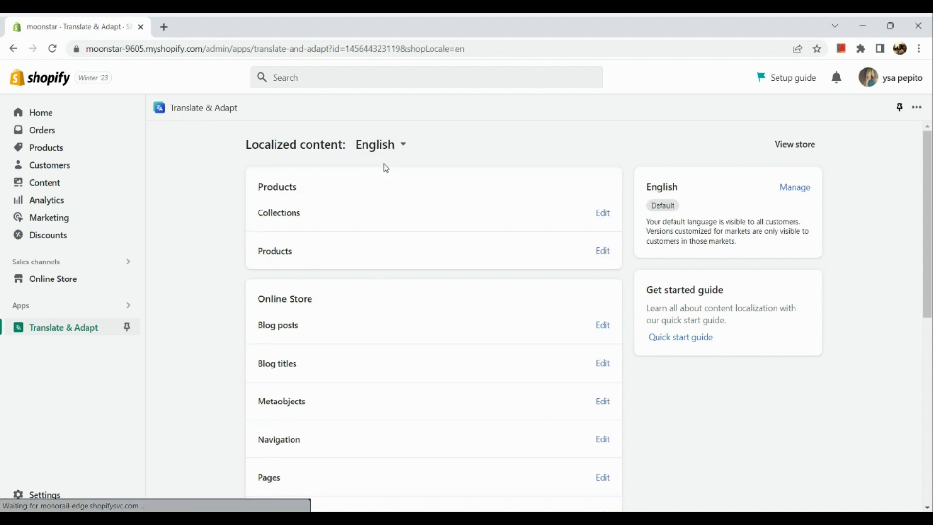
pyautogui.click(384, 80)
# - Open the Shopify App Store in a new tab from the admin search's Recommended apps
pyautogui.click(368, 116)
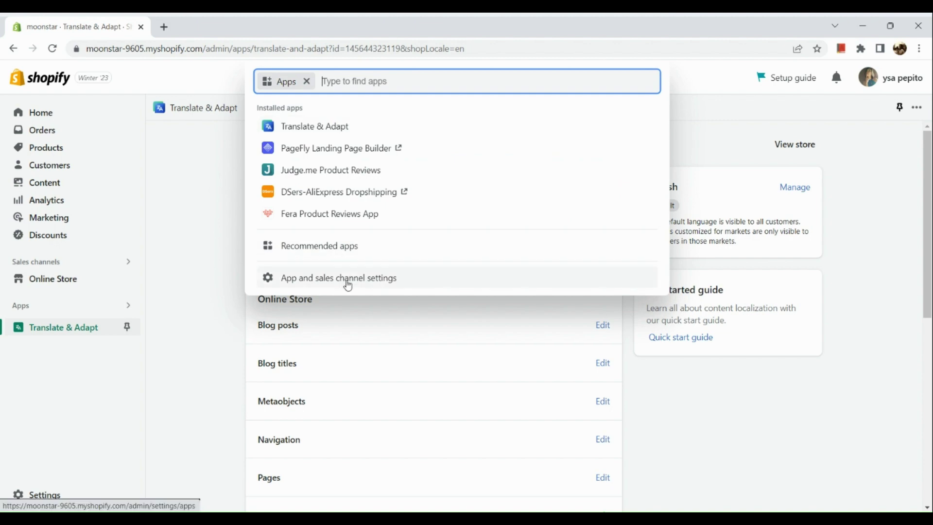
pyautogui.click(355, 248)
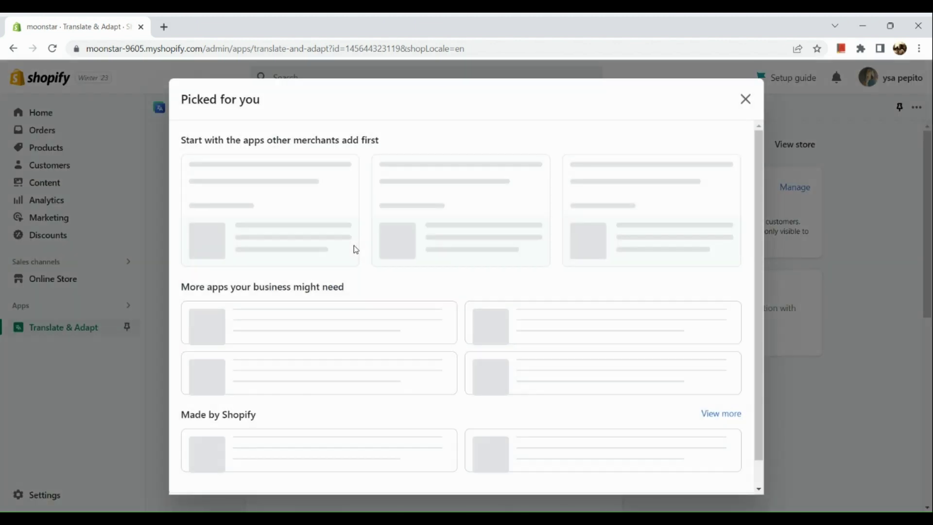
pyautogui.scroll(-2, 416, 413)
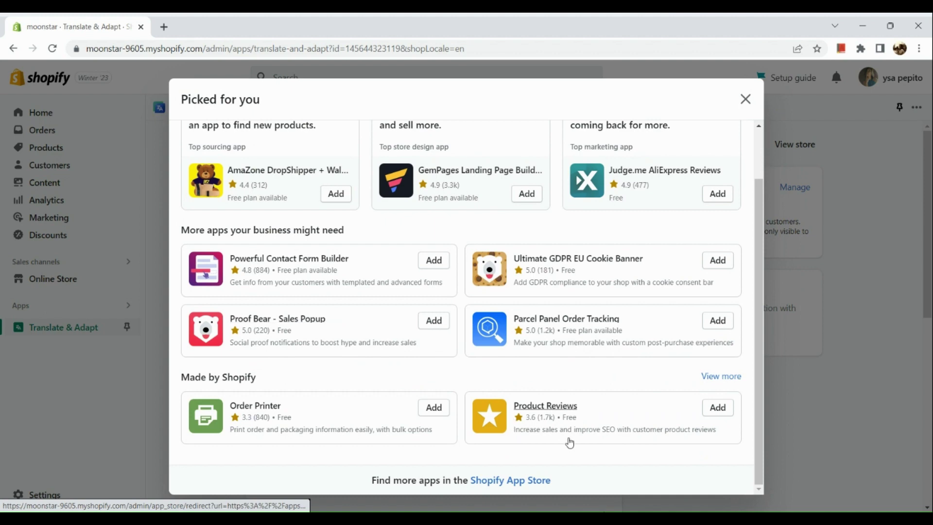
pyautogui.scroll(5, 569, 442)
pyautogui.scroll(-2, 569, 442)
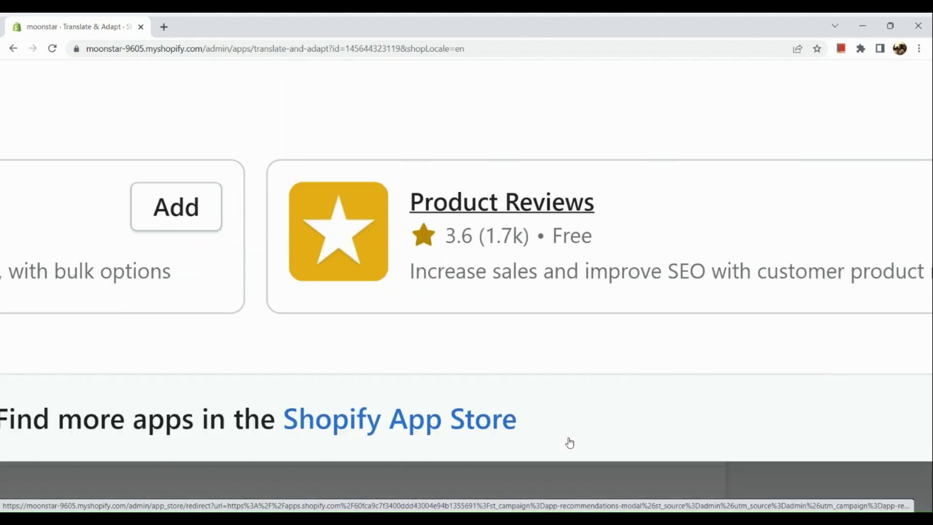
pyautogui.click(490, 419)
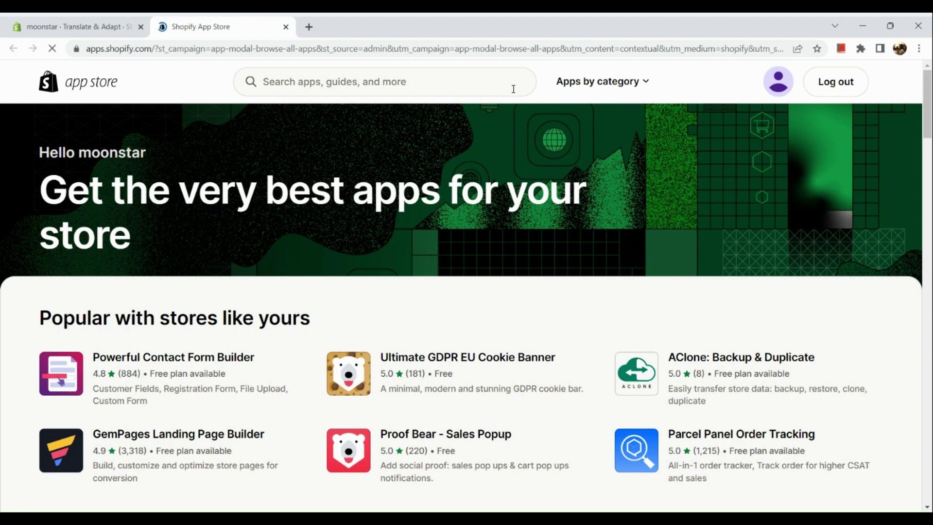
# - Search the App Store for 'weglot' and open the Weglot – Translate Your Store listing
pyautogui.click(510, 87)
pyautogui.write('we')
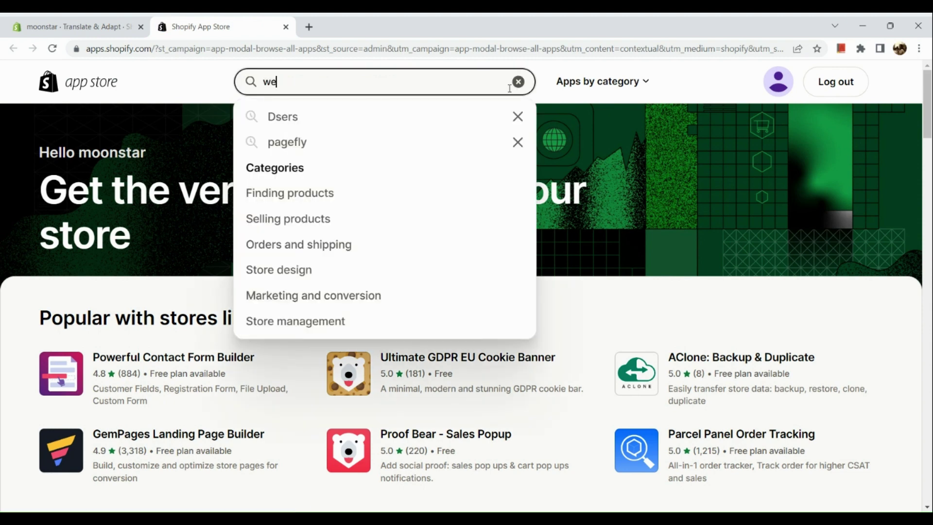
pyautogui.write('glot')
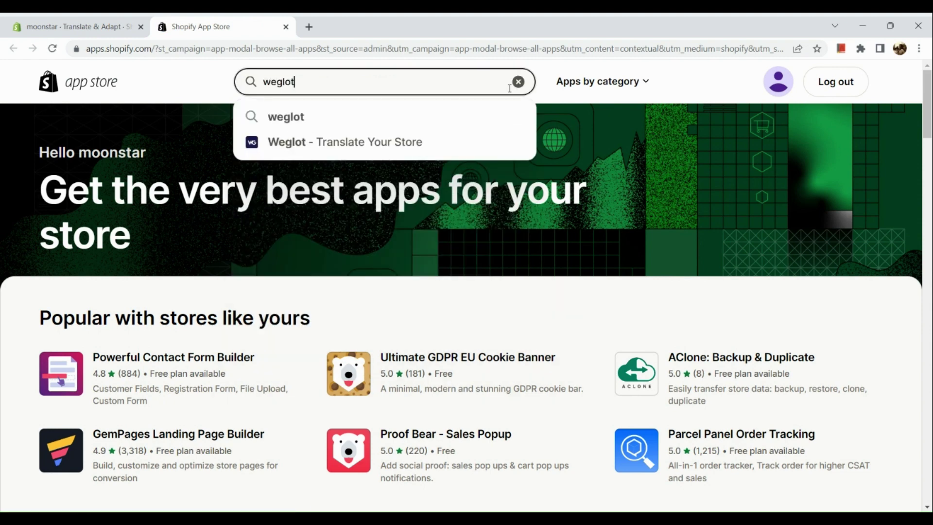
pyautogui.press('Return')
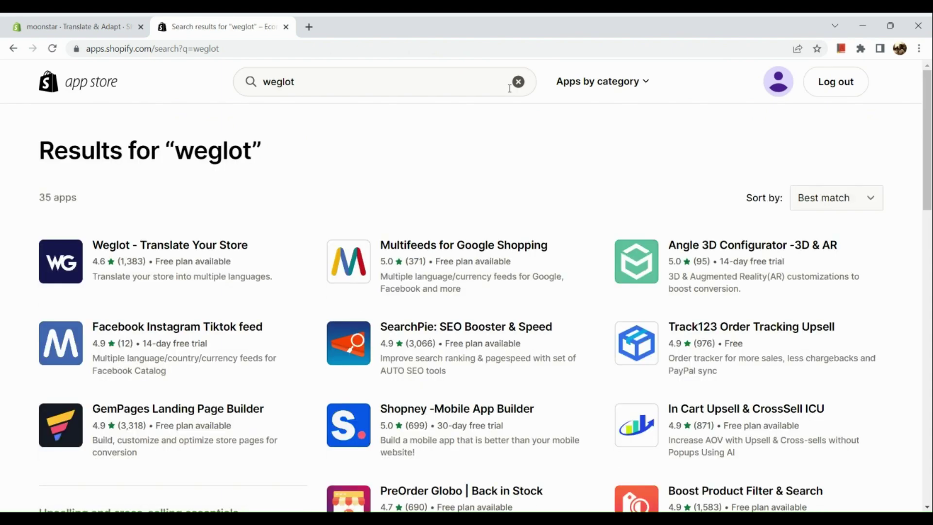
pyautogui.click(239, 251)
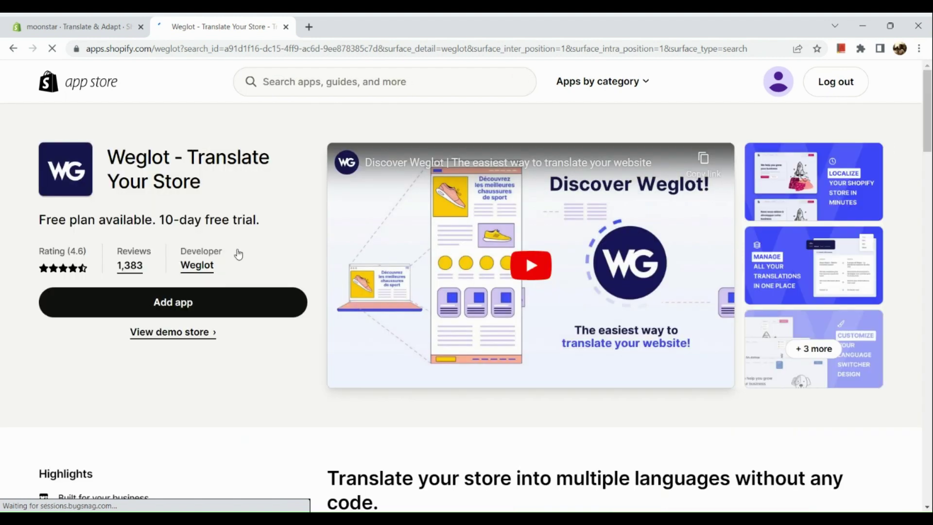
pyautogui.scroll(-2, 238, 254)
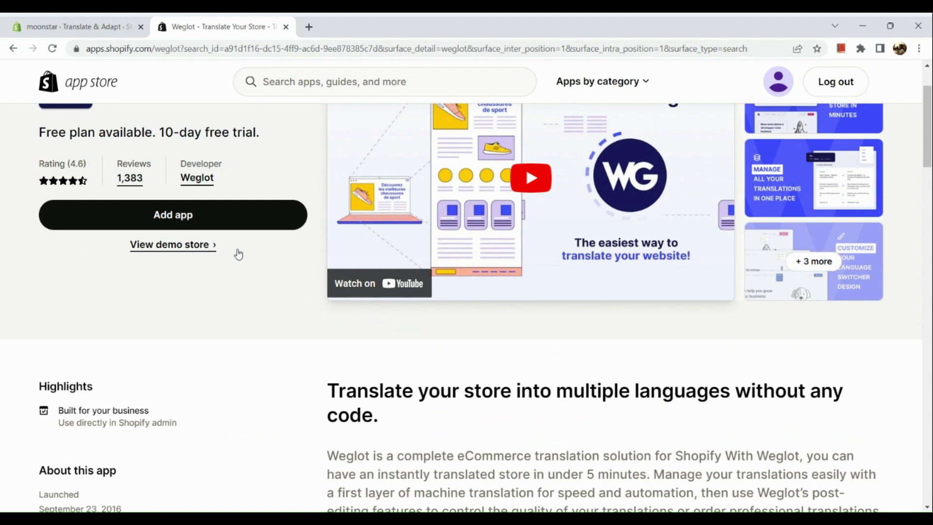
pyautogui.scroll(-1, 238, 254)
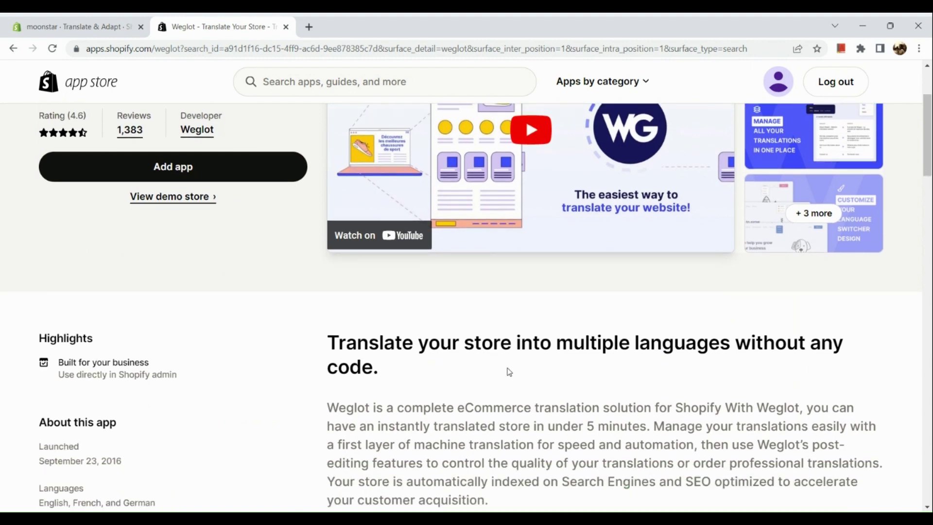
pyautogui.scroll(3, 508, 371)
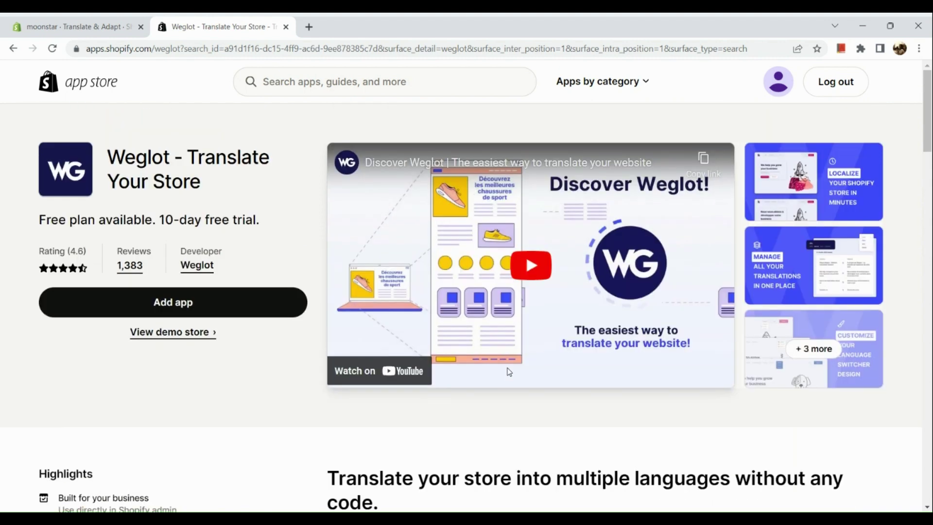